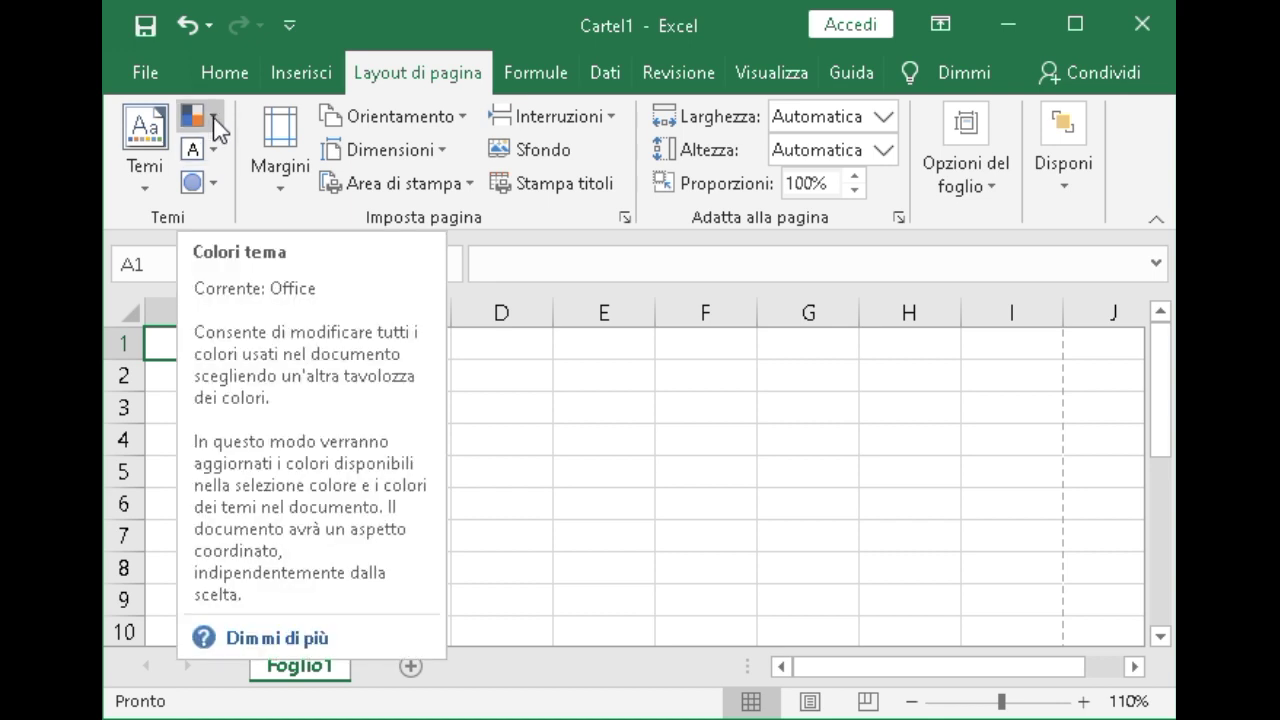
left_click(214, 125)
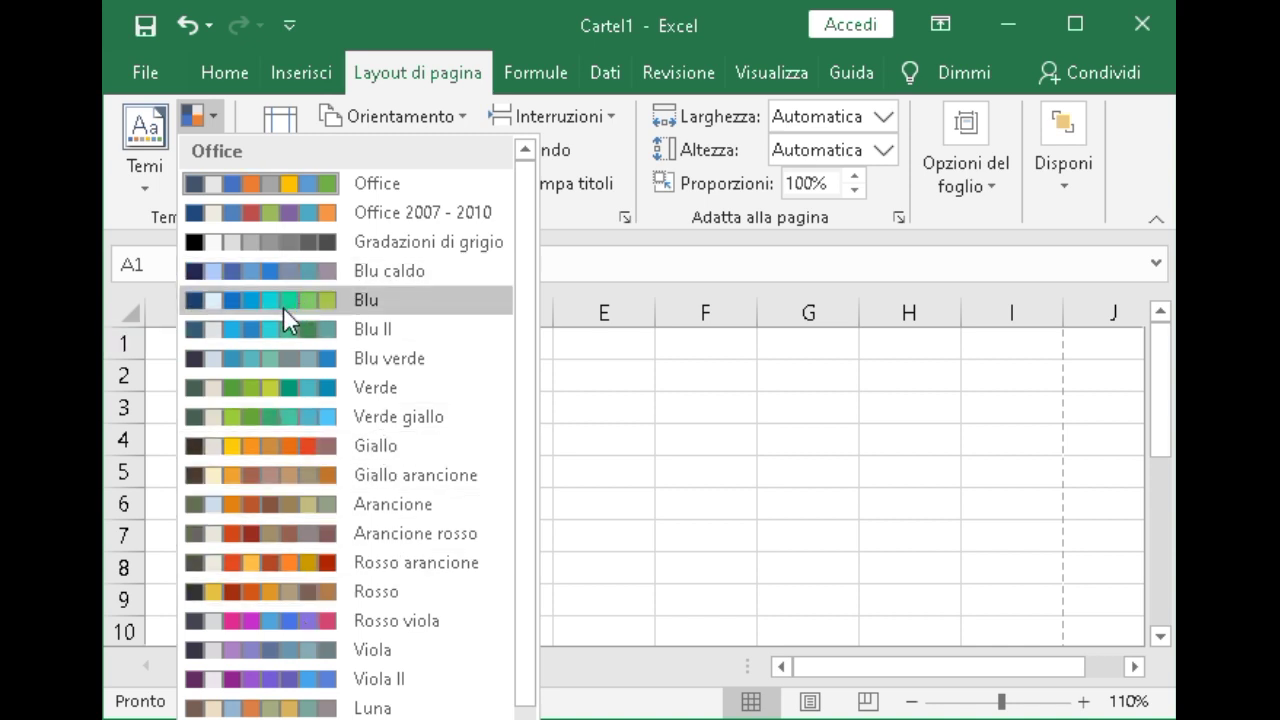
left_click(208, 115)
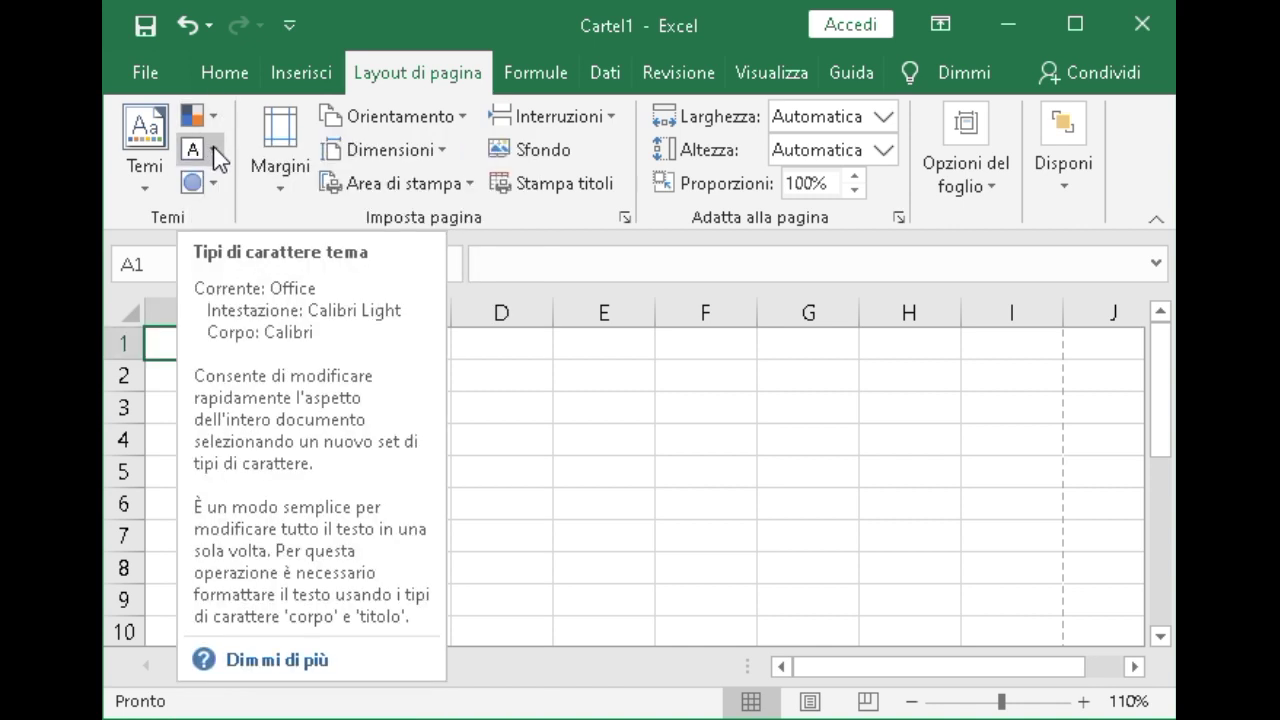
left_click(213, 149)
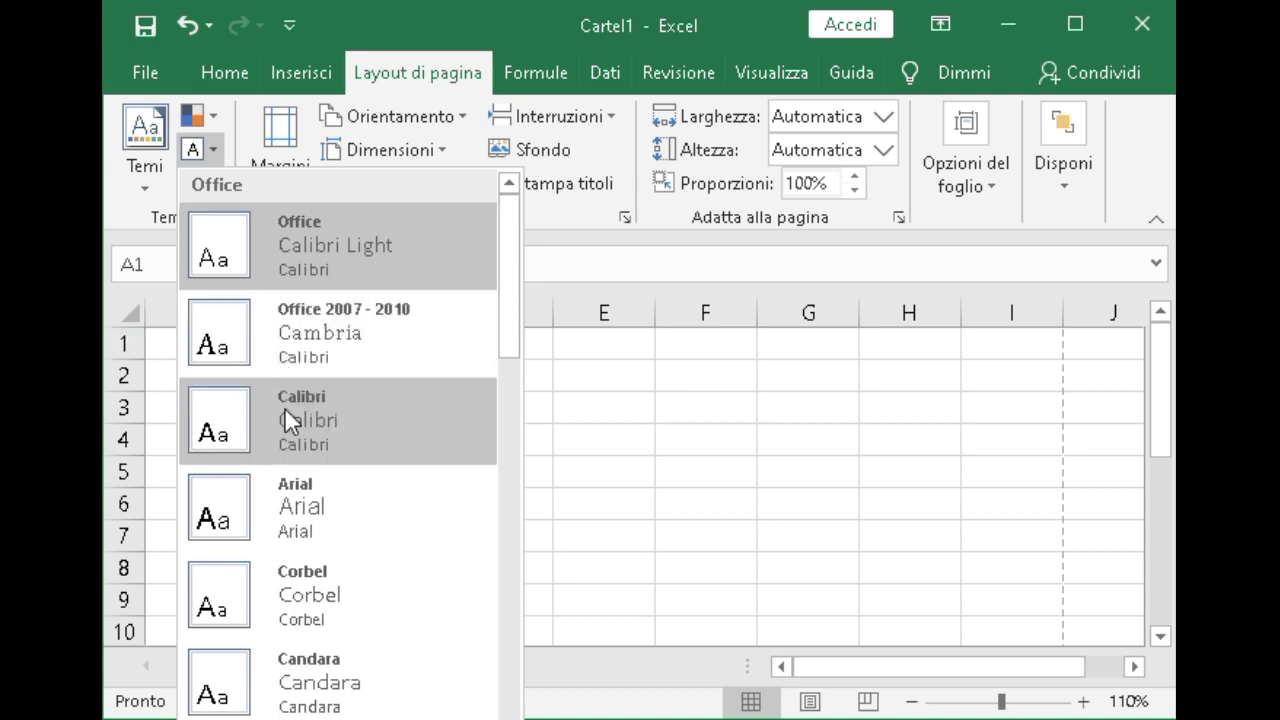
scroll(300, 560, "down", 10)
scroll(300, 420, "up", 10)
left_click(213, 149)
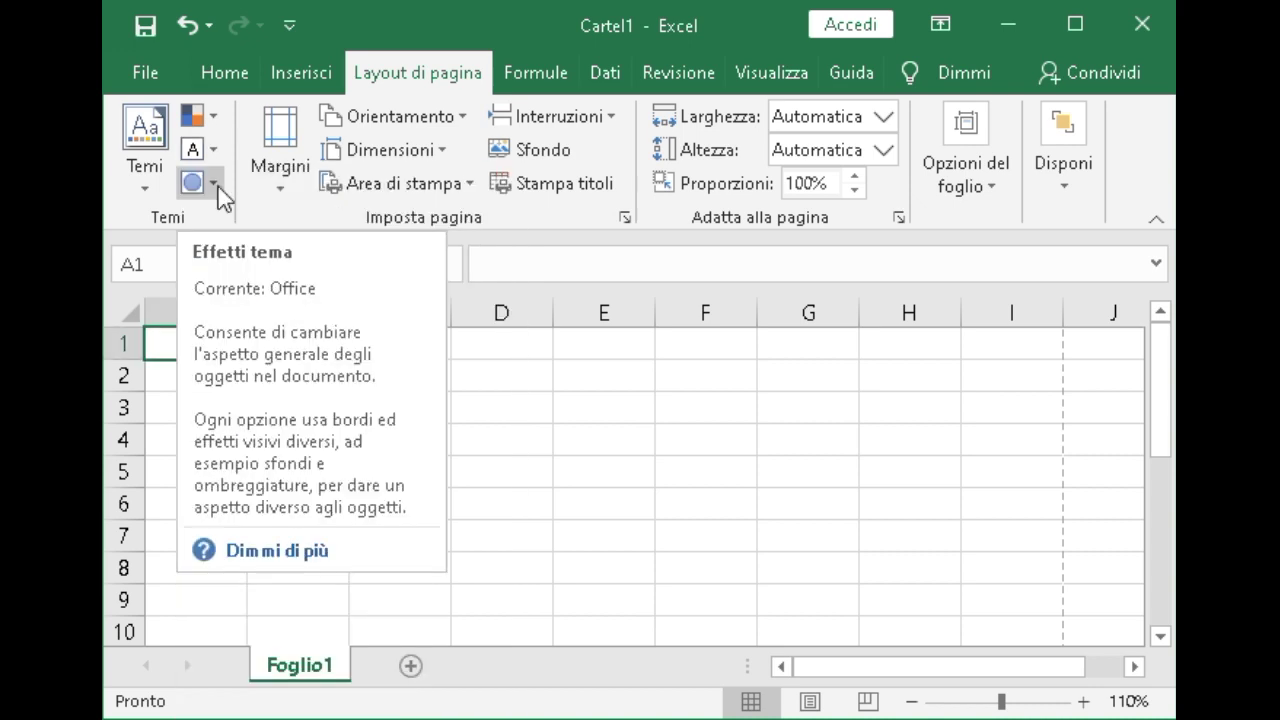
left_click(215, 188)
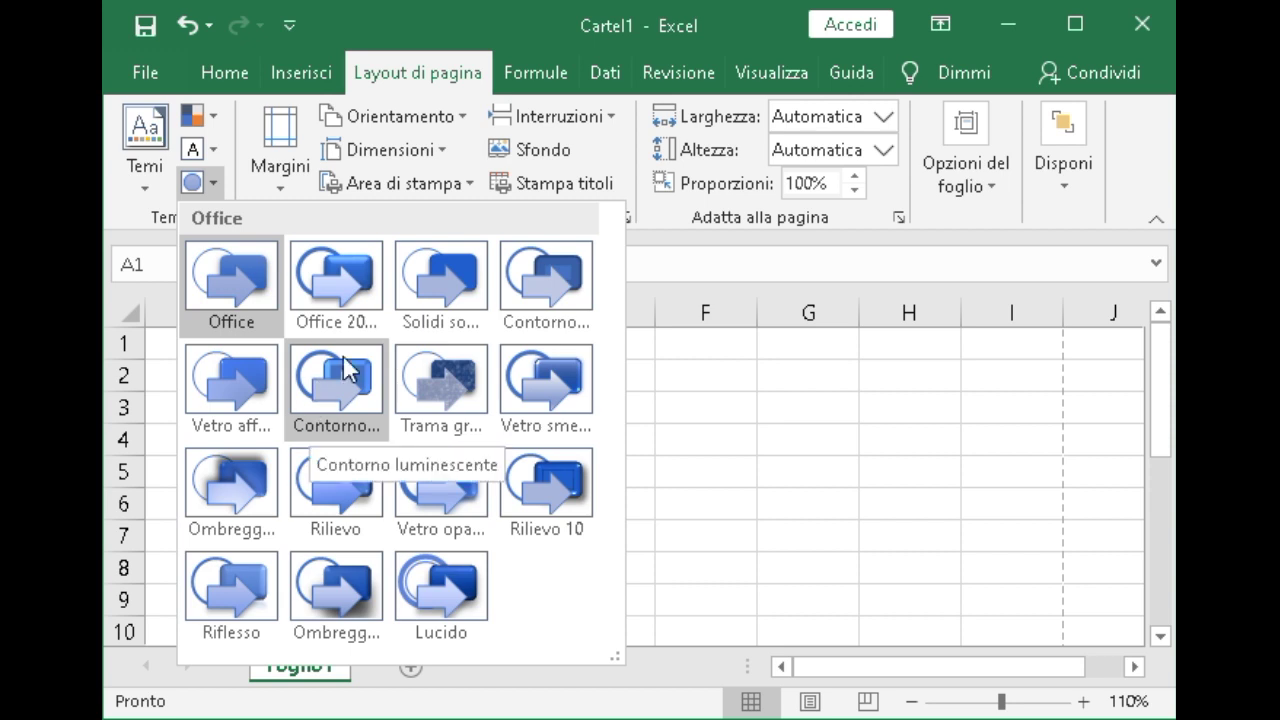
- Keep the Office theme effects unchanged and bring up the Normali, Larghi and Stretti margin presets
left_click(247, 316)
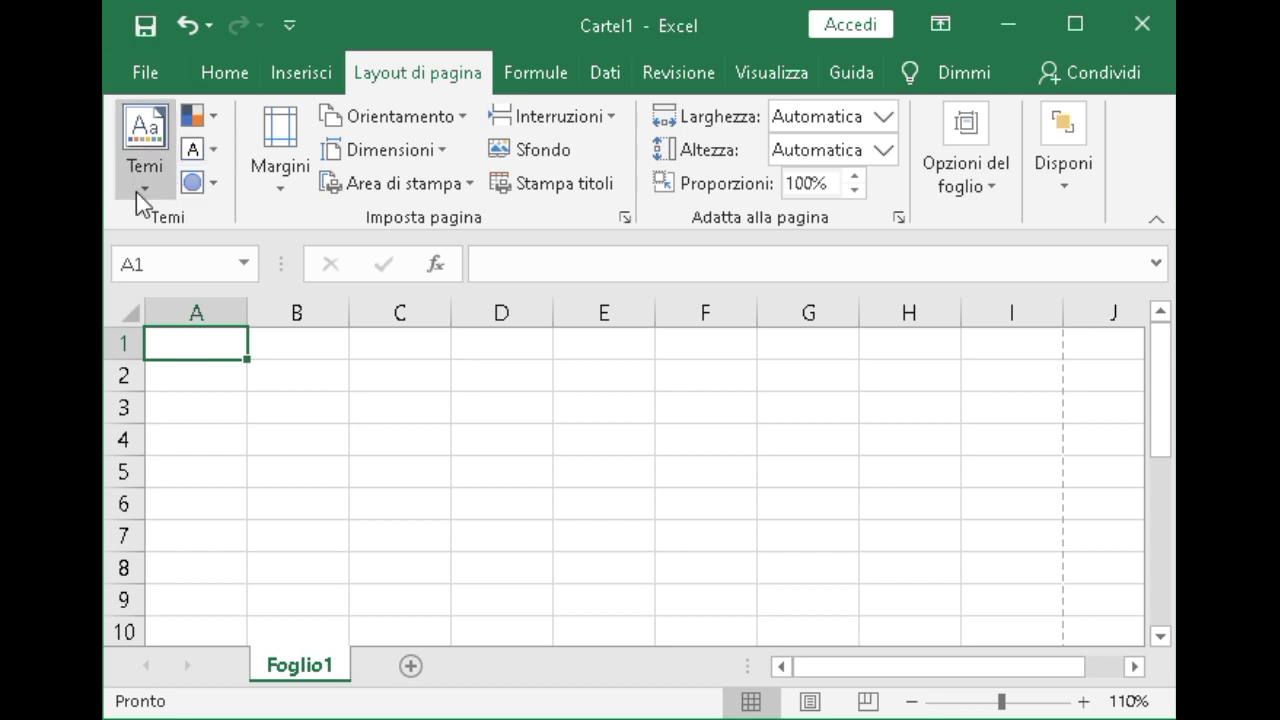
left_click(136, 192)
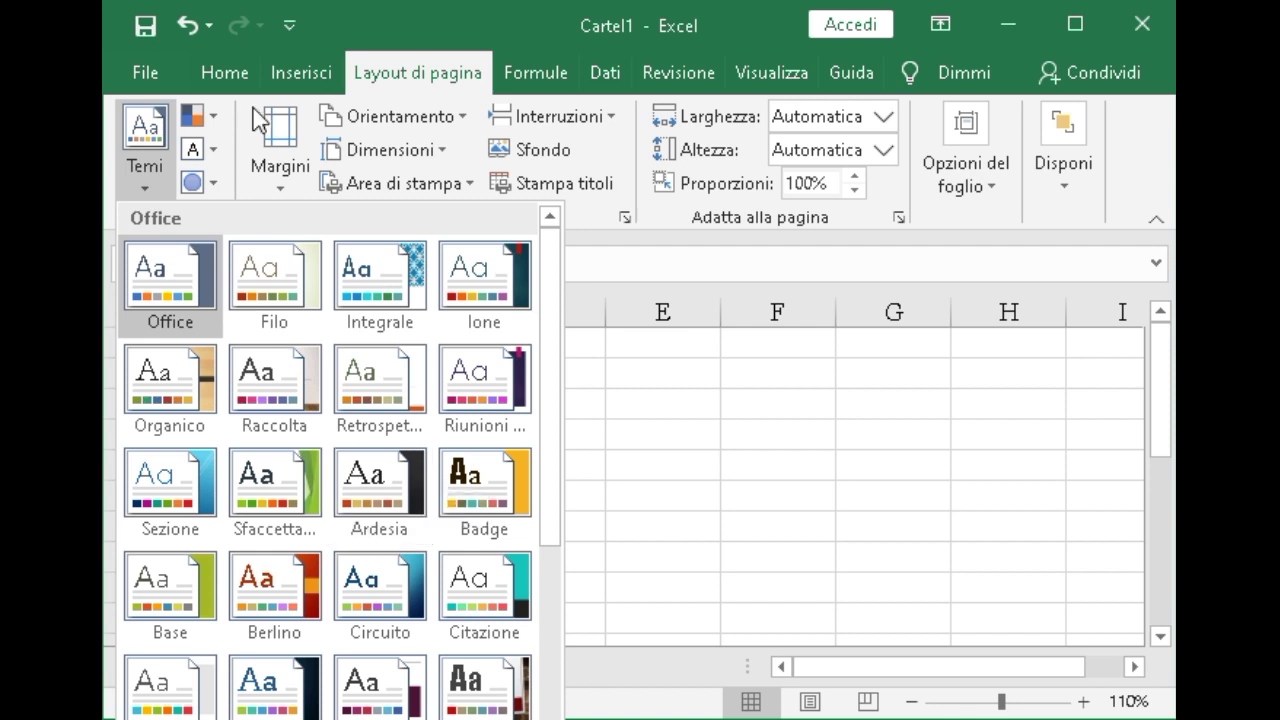
left_click(278, 182)
left_click(280, 190)
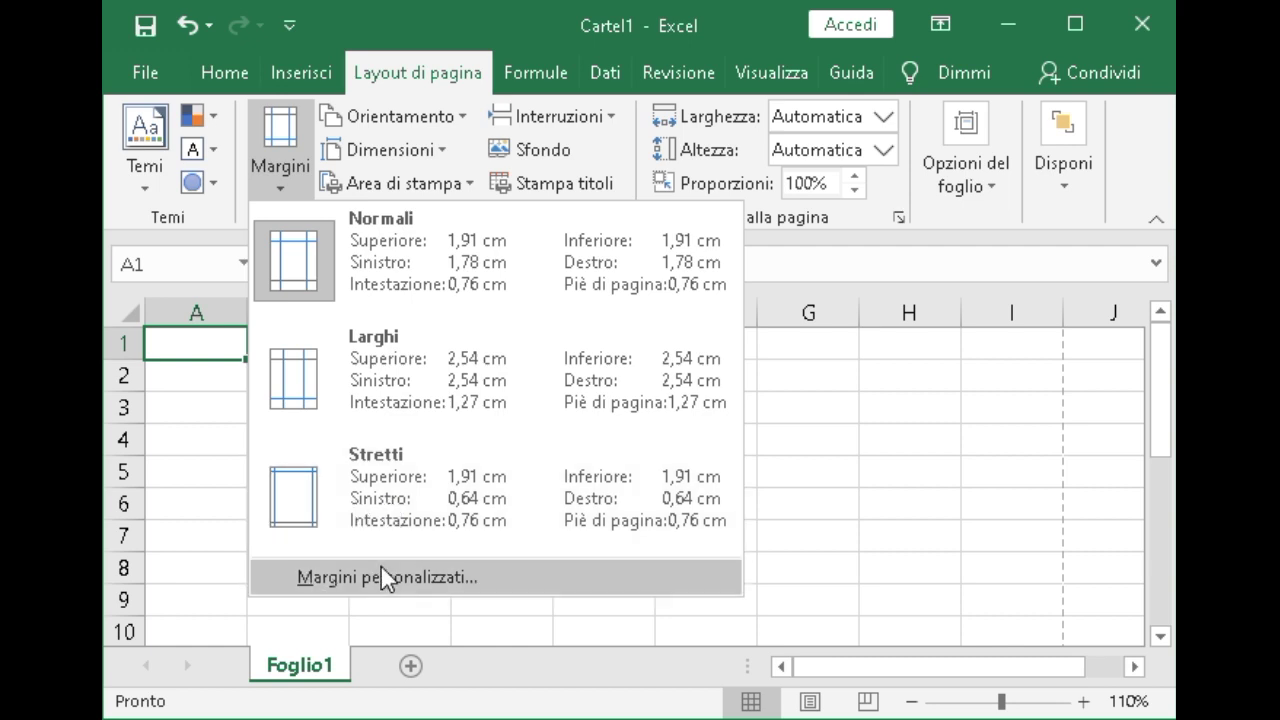
- In custom page setup, set portrait orientation on A4 paper at 100% scale
left_click(430, 578)
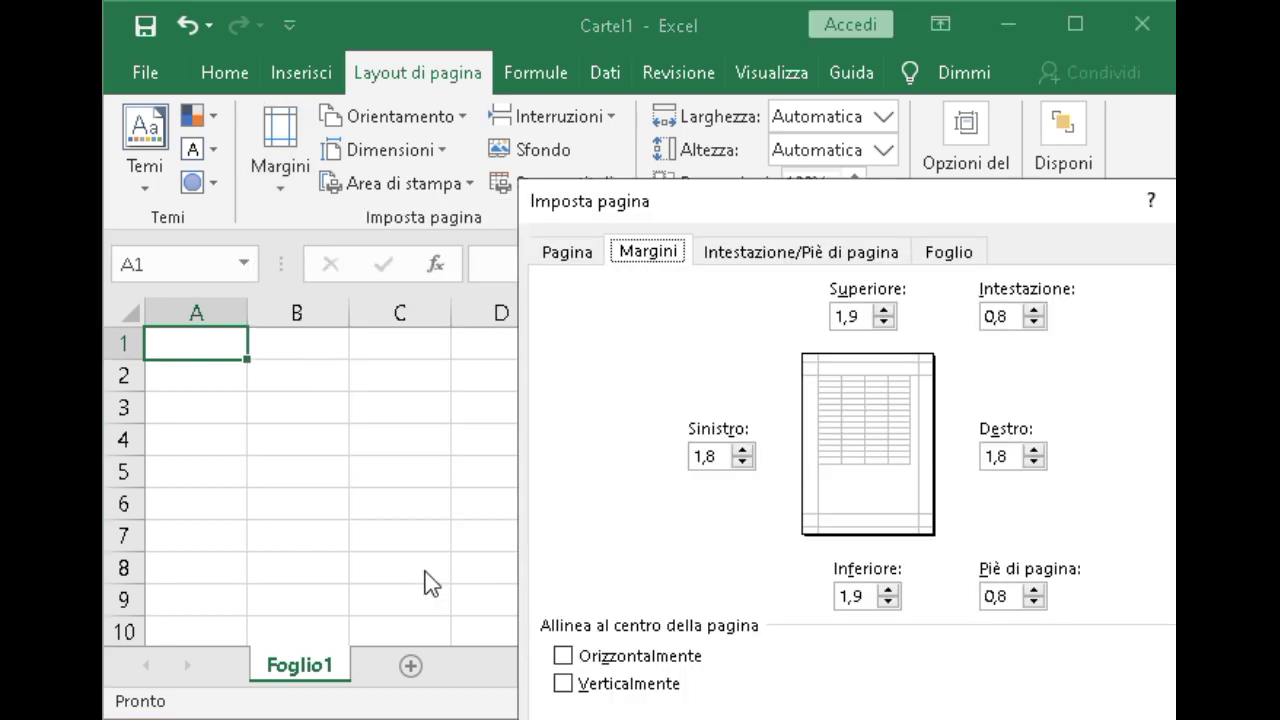
mouse_move(974, 209)
left_mouse_down()
mouse_move(688, 90)
mouse_move(714, 87)
left_mouse_up()
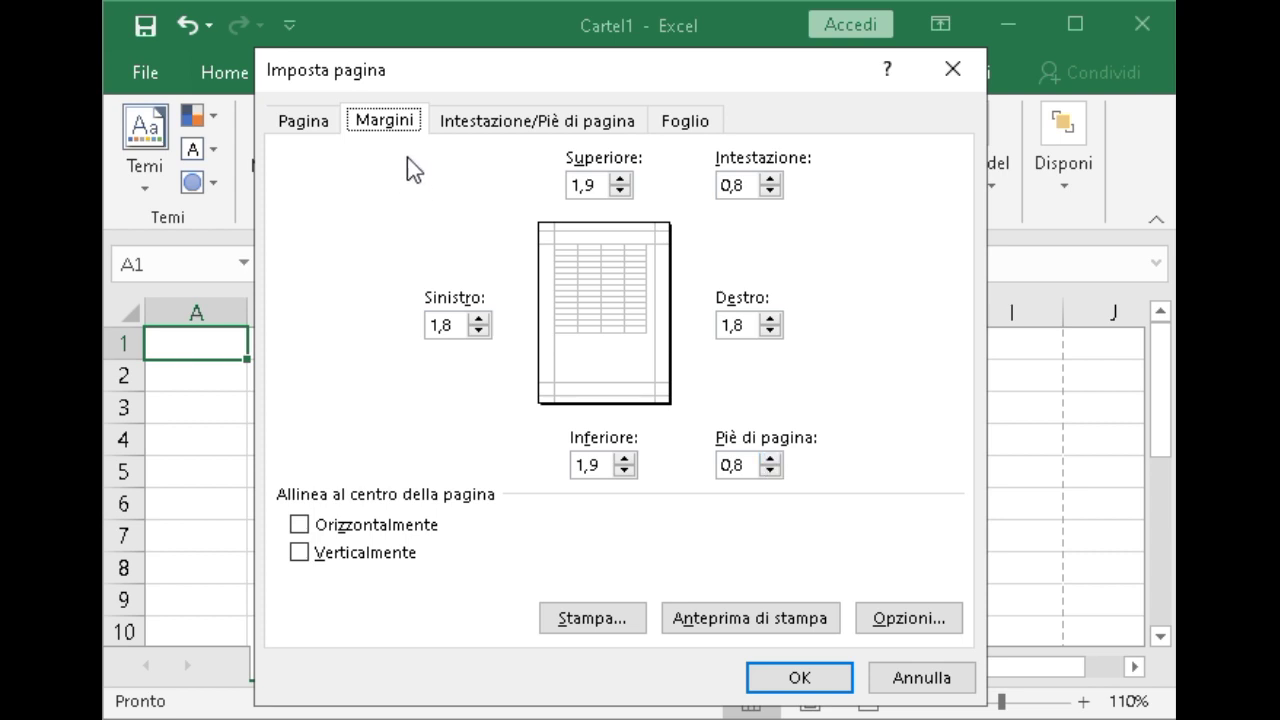
left_click(305, 121)
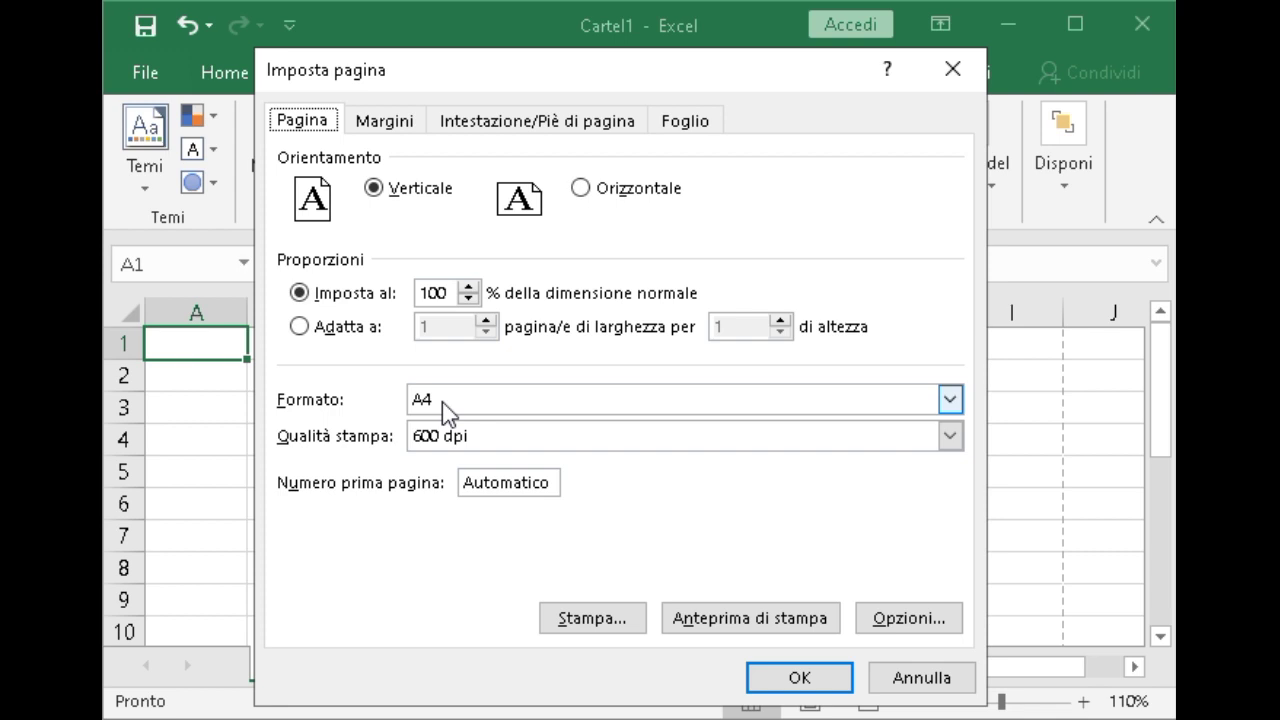
left_click(950, 400)
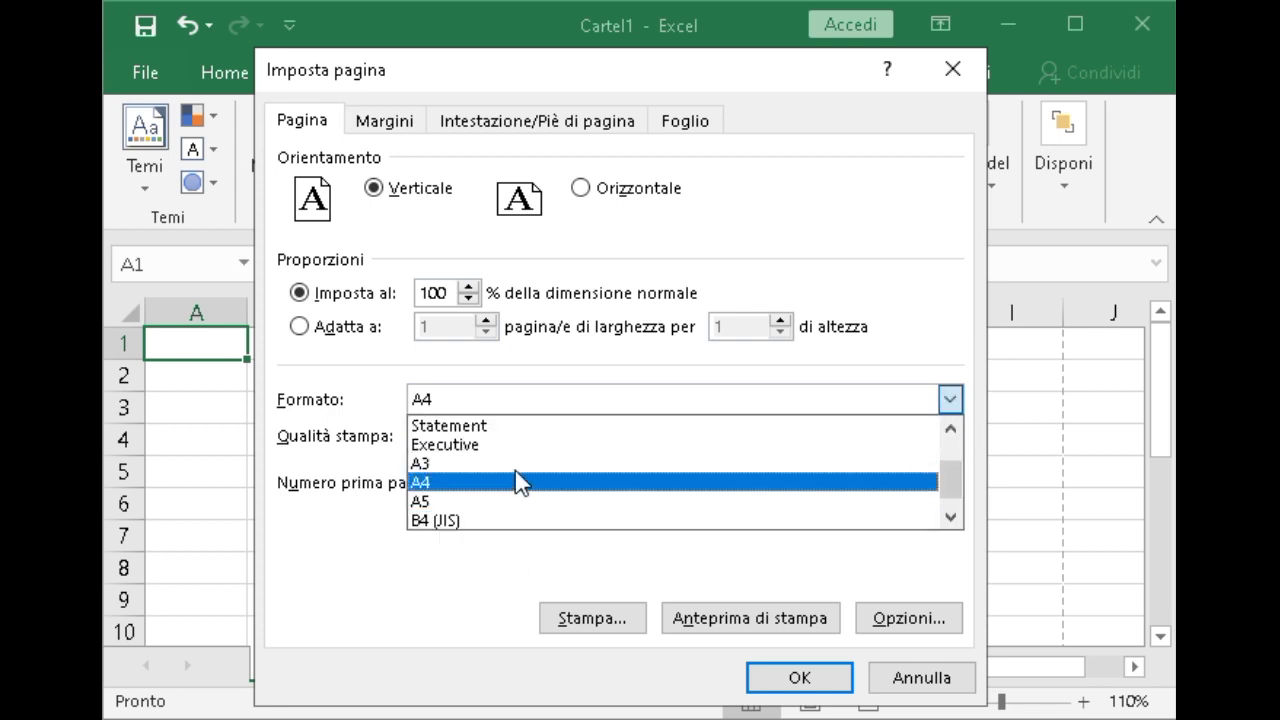
scroll(520, 470, "down", 1)
key("Escape")
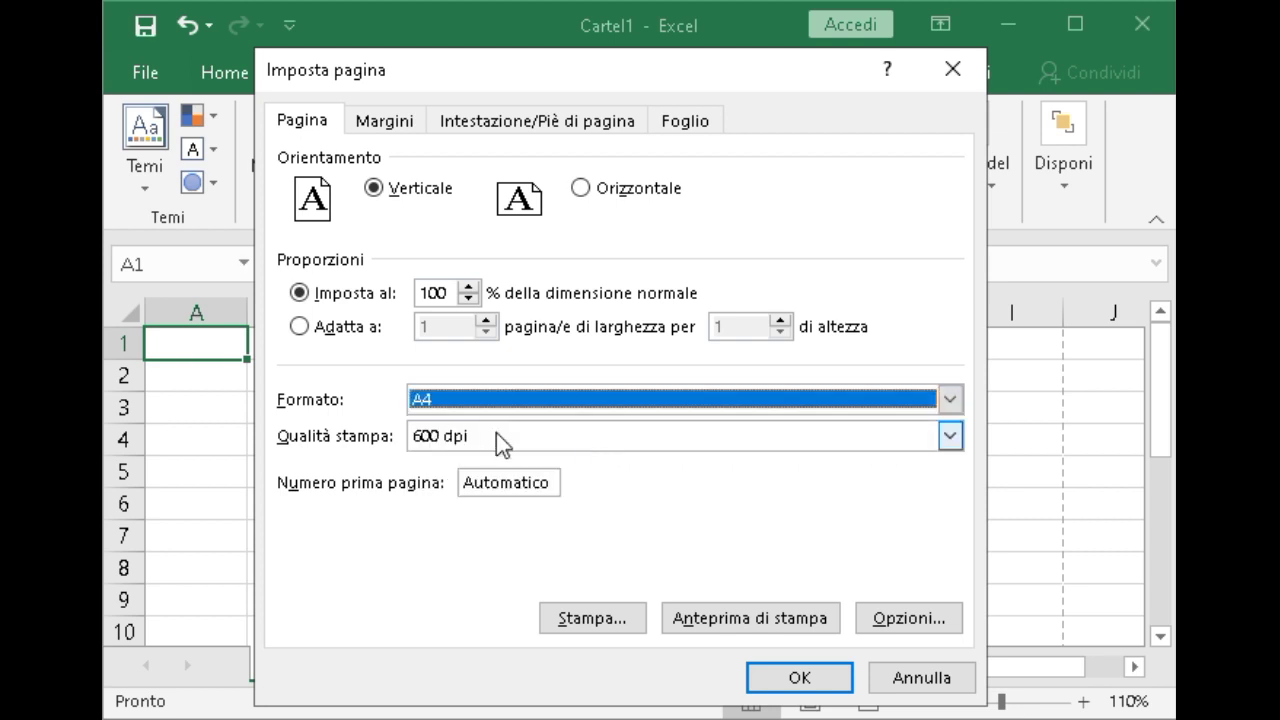
- Write 'Nome Azienda' in the custom header's centre section, leaving left and right sections empty
left_click(553, 123)
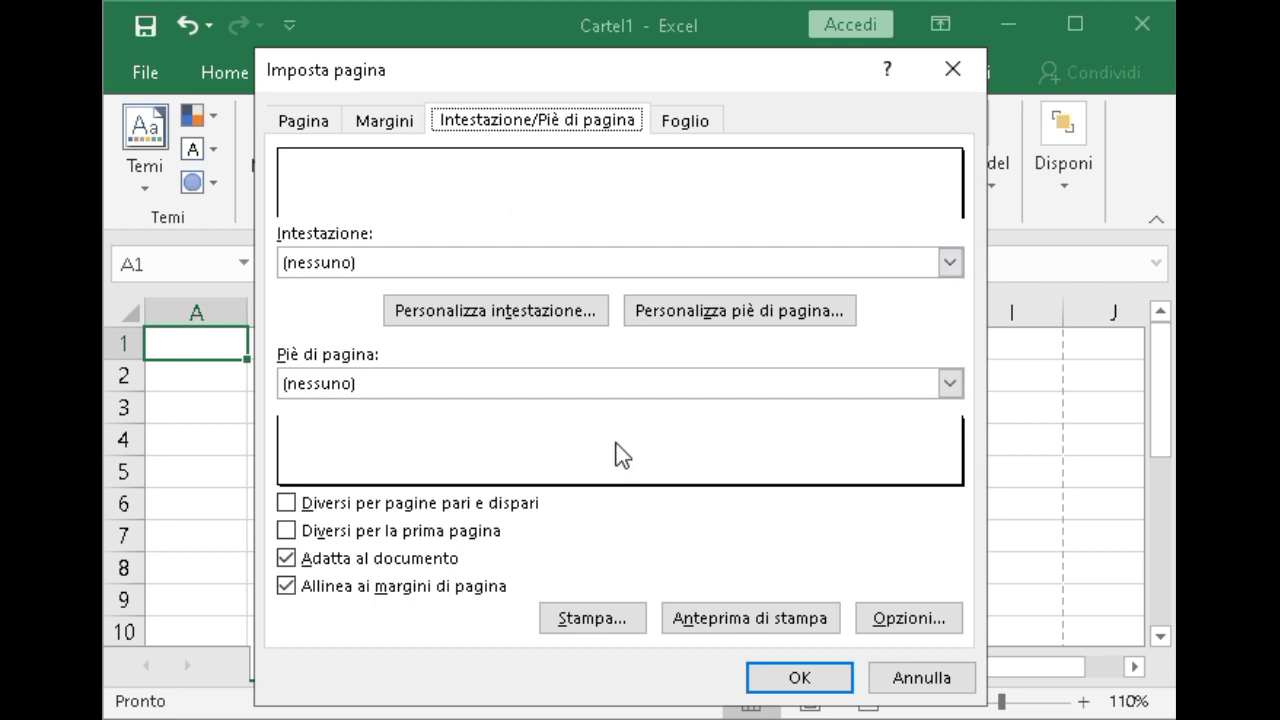
left_click(497, 316)
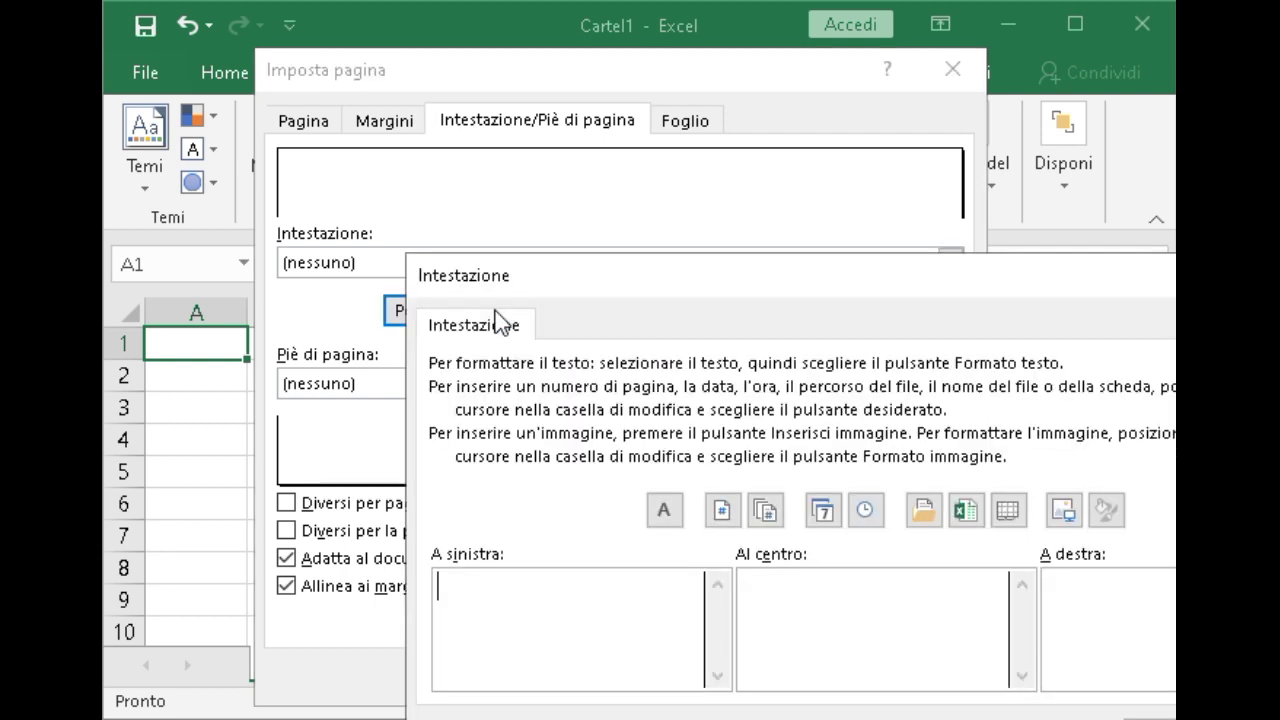
left_click(539, 616)
left_click_drag(1010, 274, 764, 106)
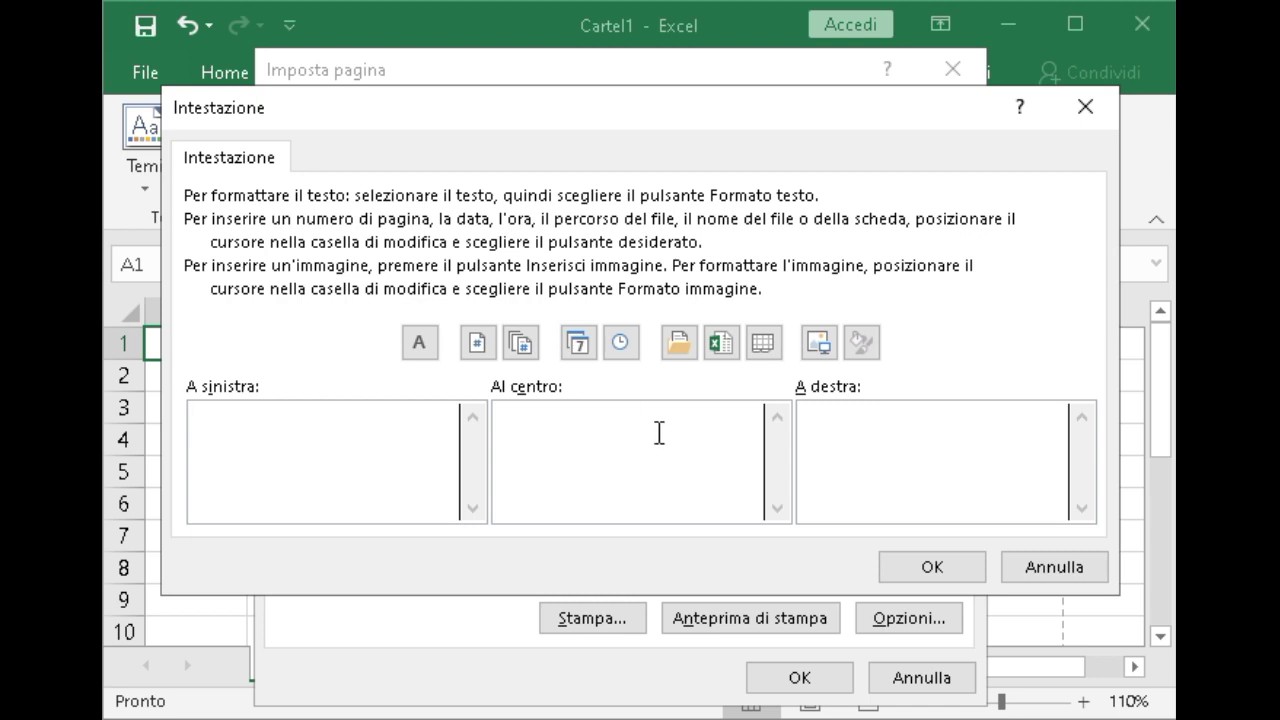
left_click(682, 456)
type("Nome")
type(" Azien")
type("da")
left_click(343, 420)
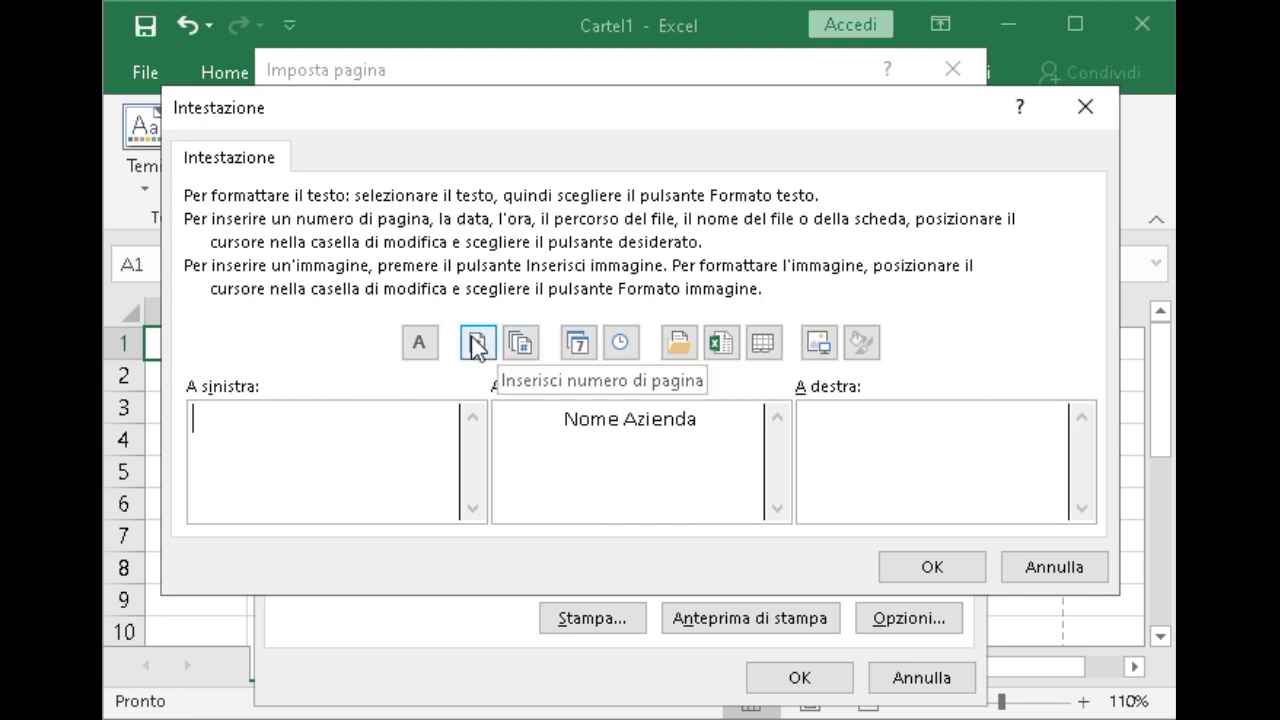
left_click(742, 424)
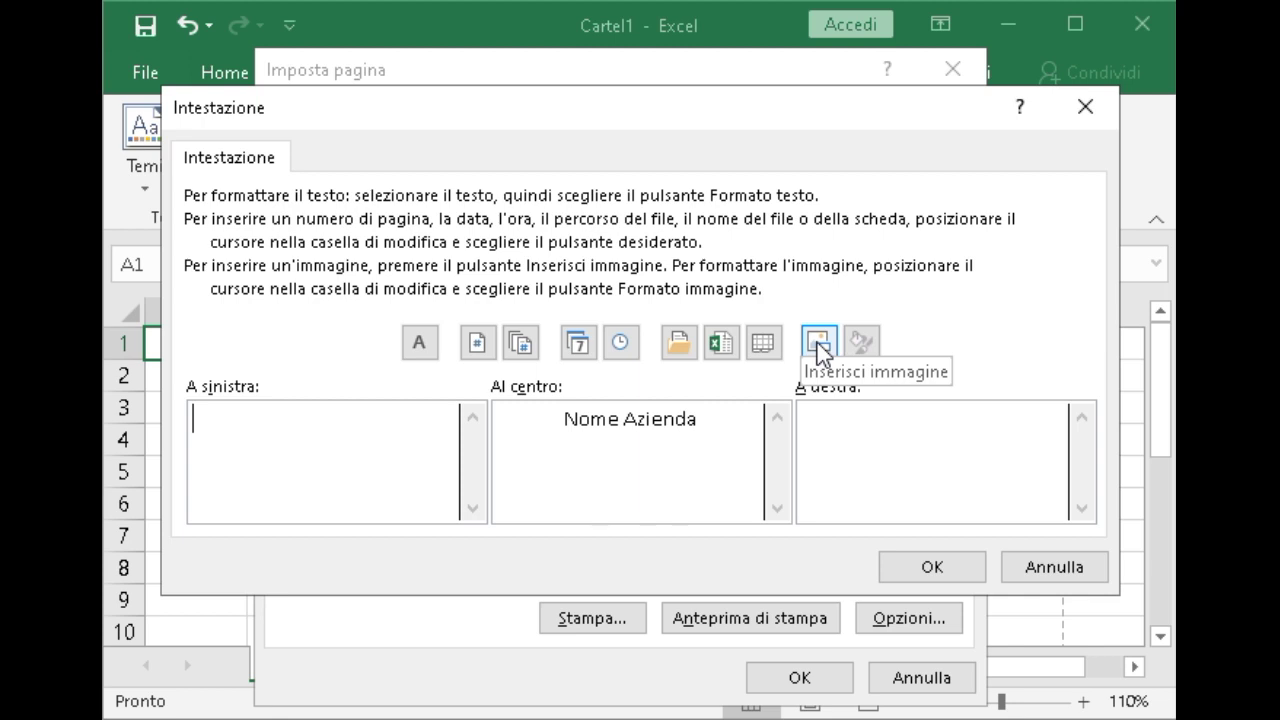
- Place the aprile19 picture from Desktop > Home Science > Photomanipulation in the header's left section
left_click(819, 343)
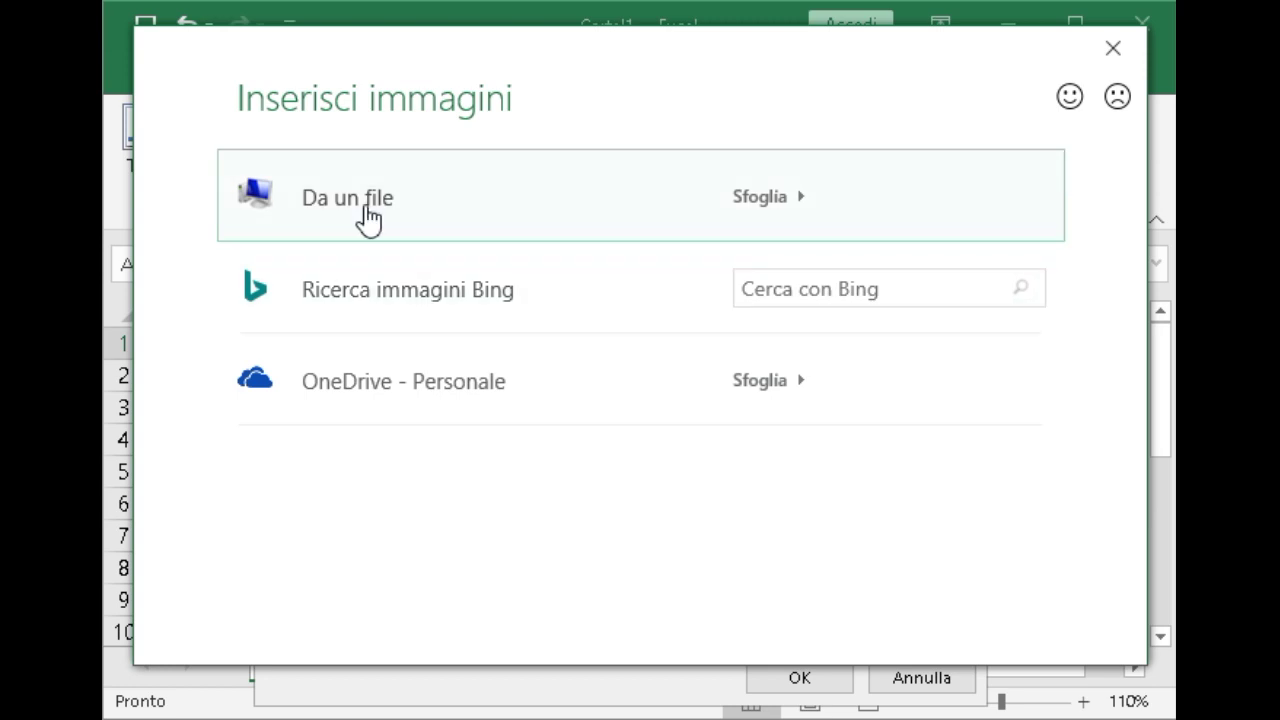
left_click(368, 220)
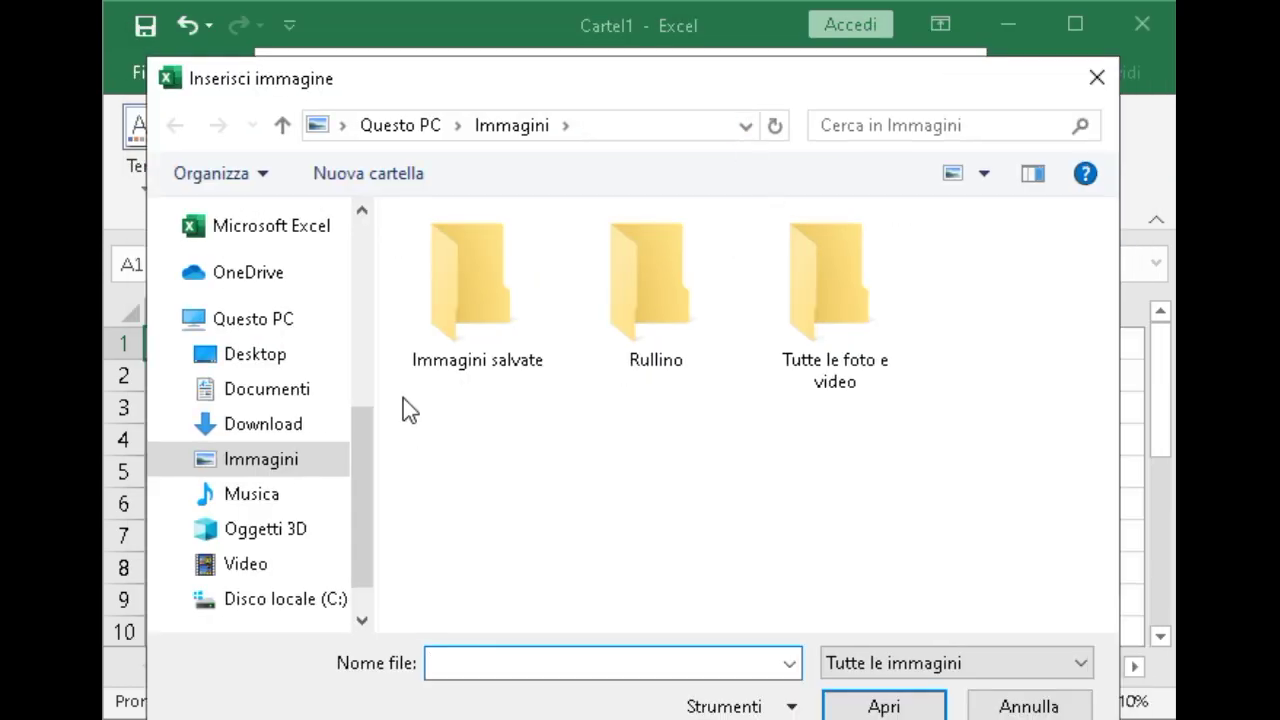
left_click_drag(725, 84, 726, 72)
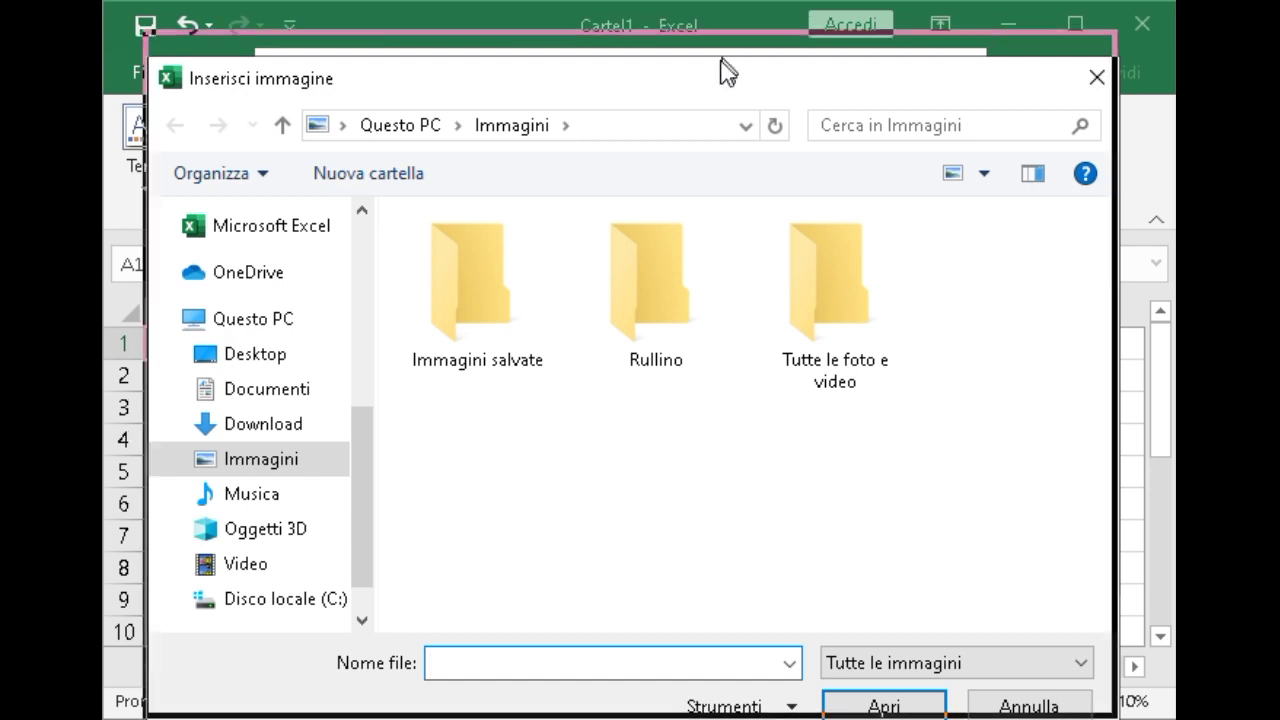
left_click(233, 332)
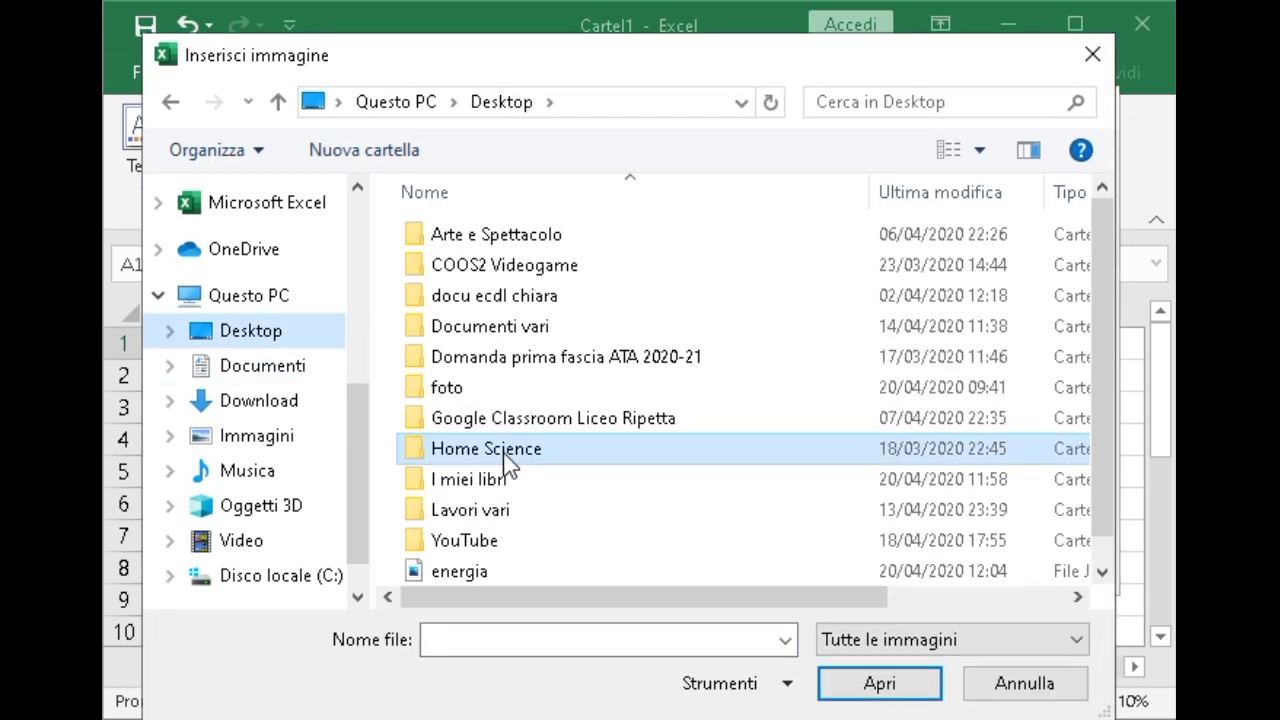
double_click(508, 450)
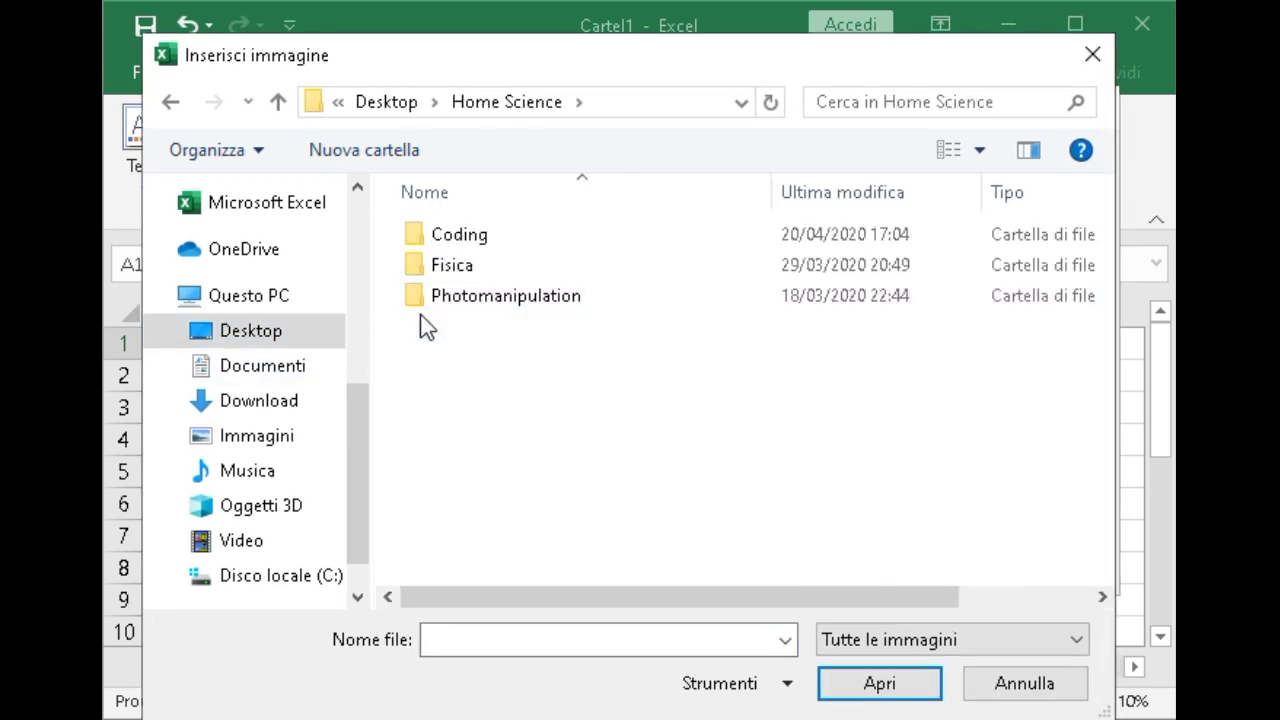
double_click(432, 298)
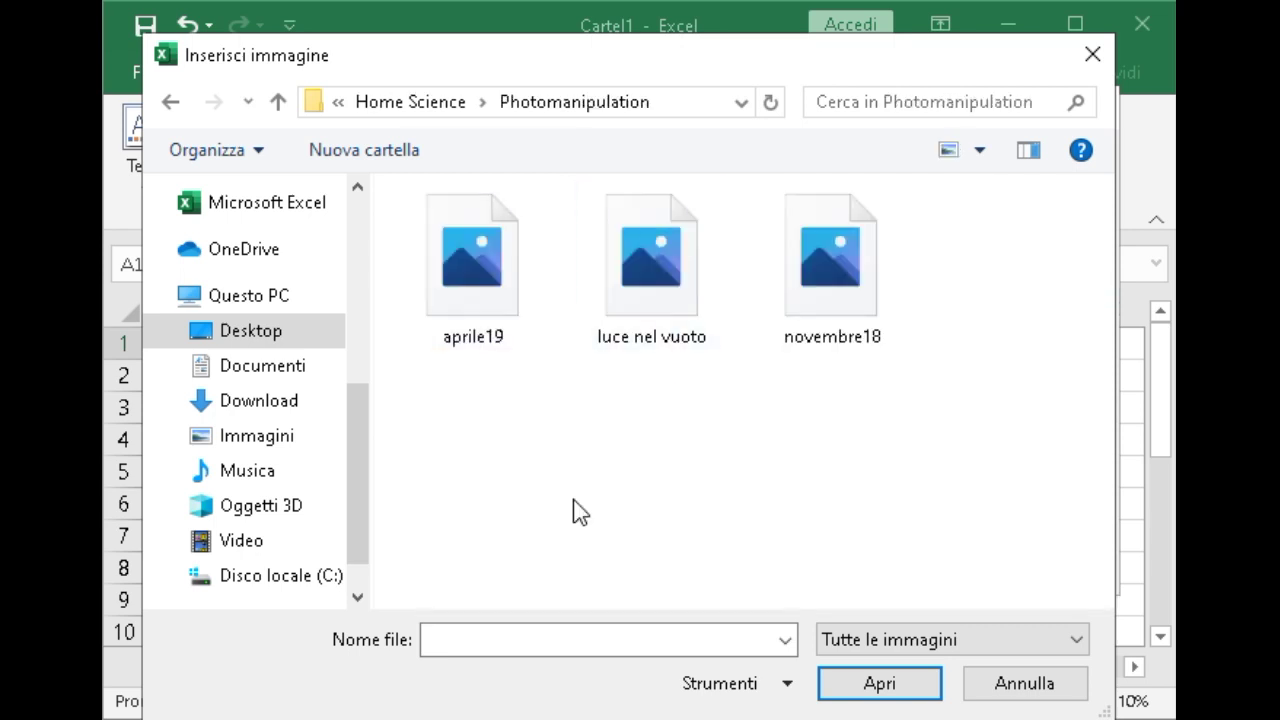
left_click(480, 262)
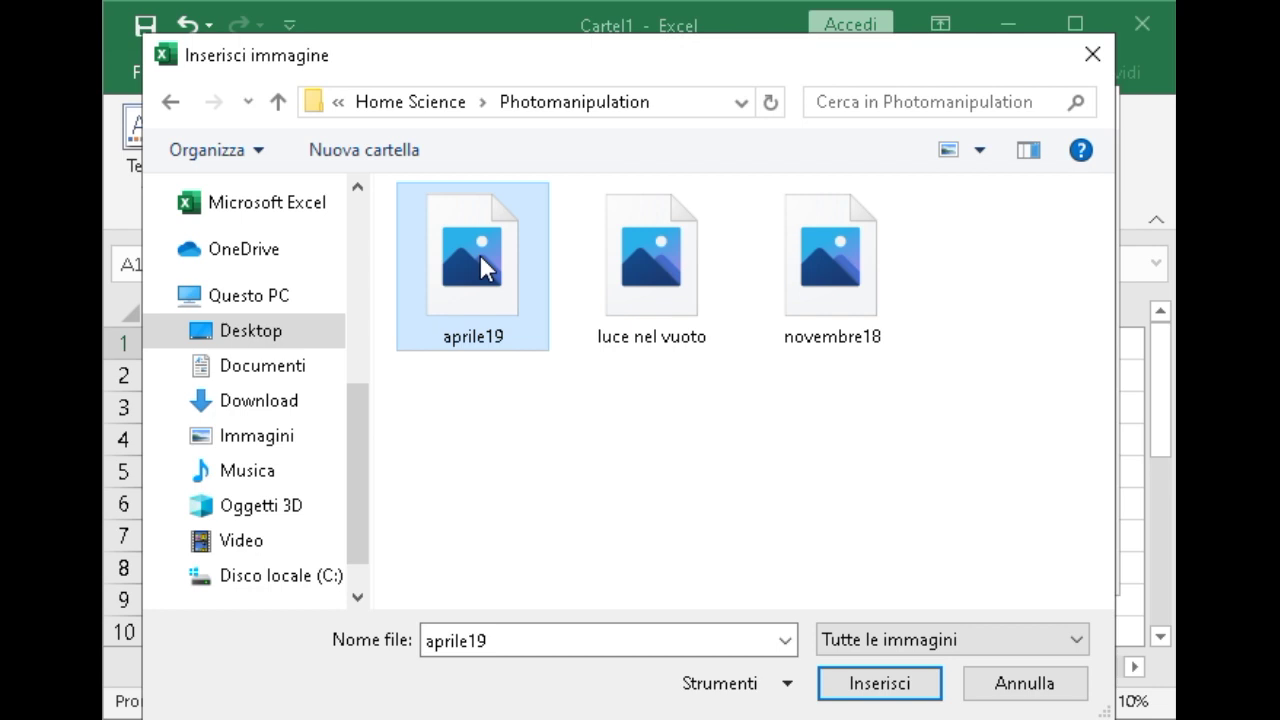
left_click(877, 690)
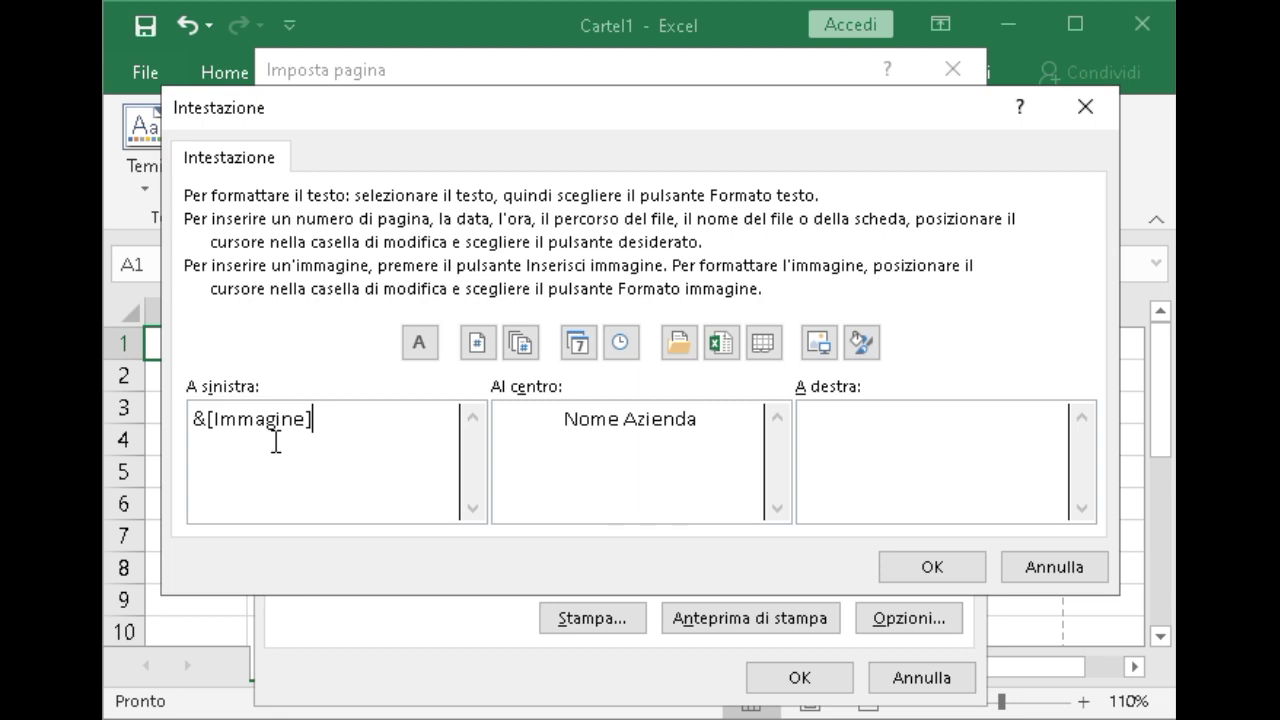
left_click(952, 565)
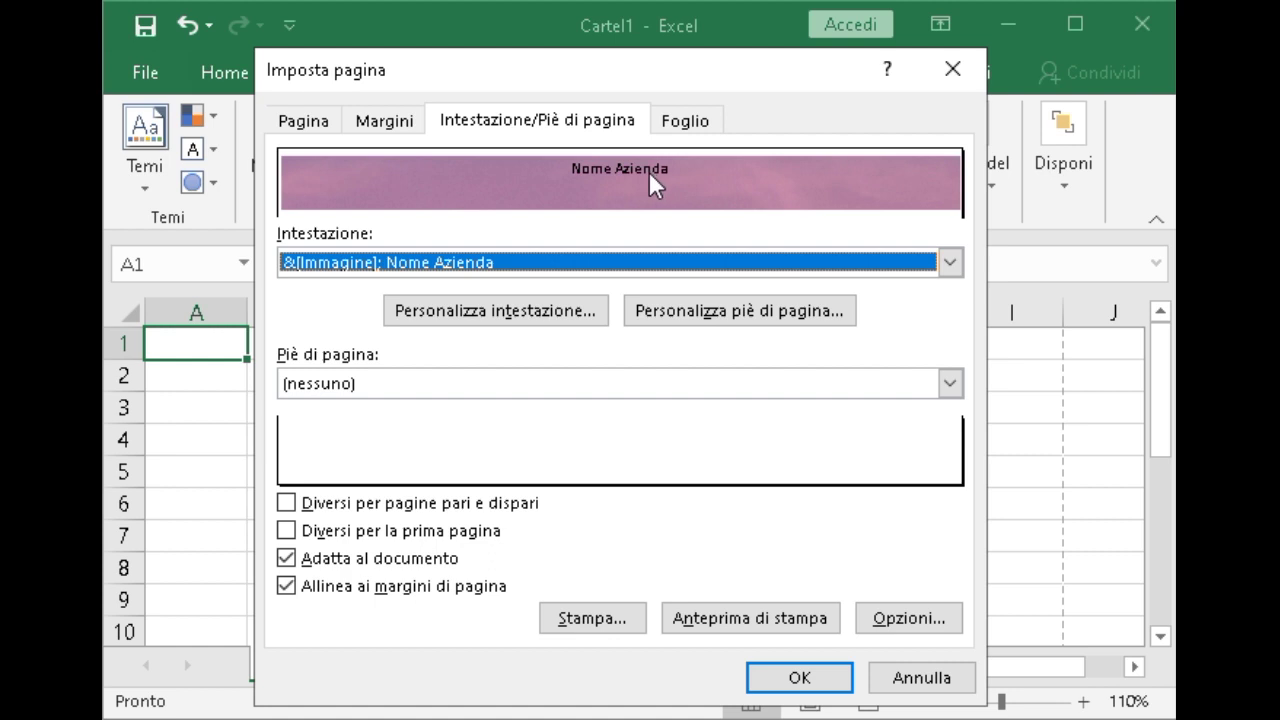
- Put page number 'di' total pages (1 di 1) in the footer's right section and apply the page setup
left_click(722, 314)
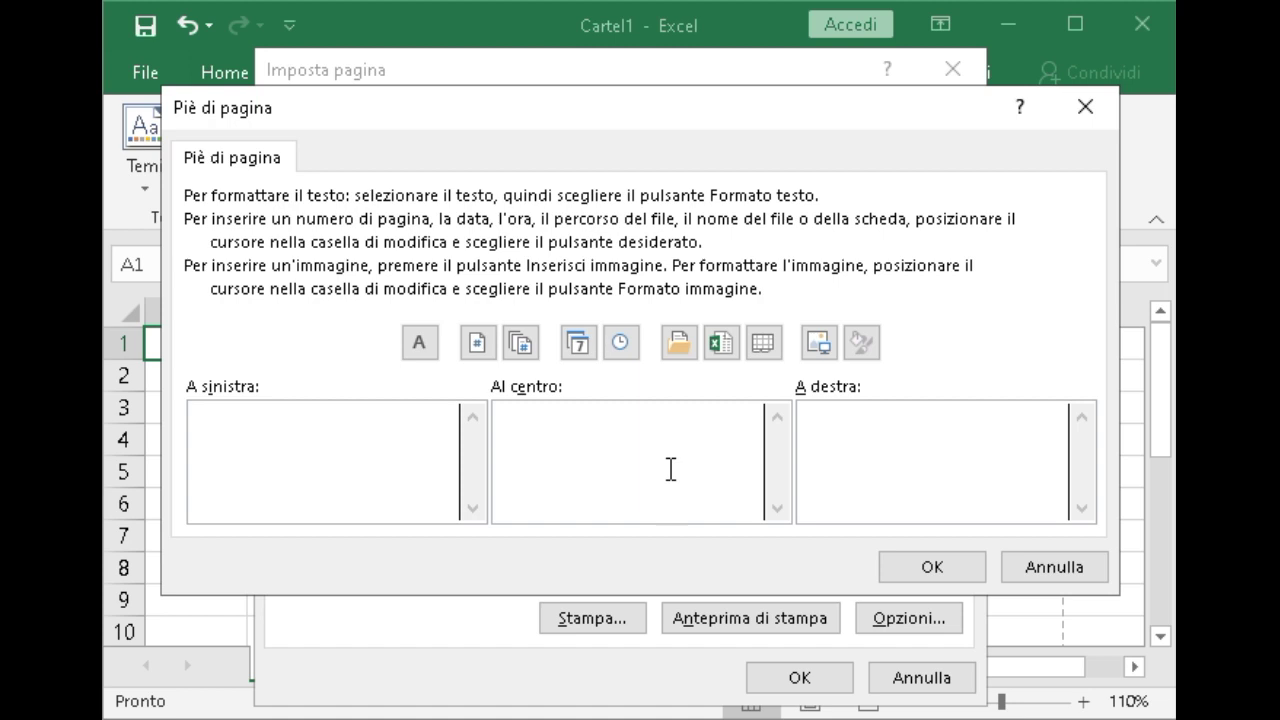
left_click(676, 412)
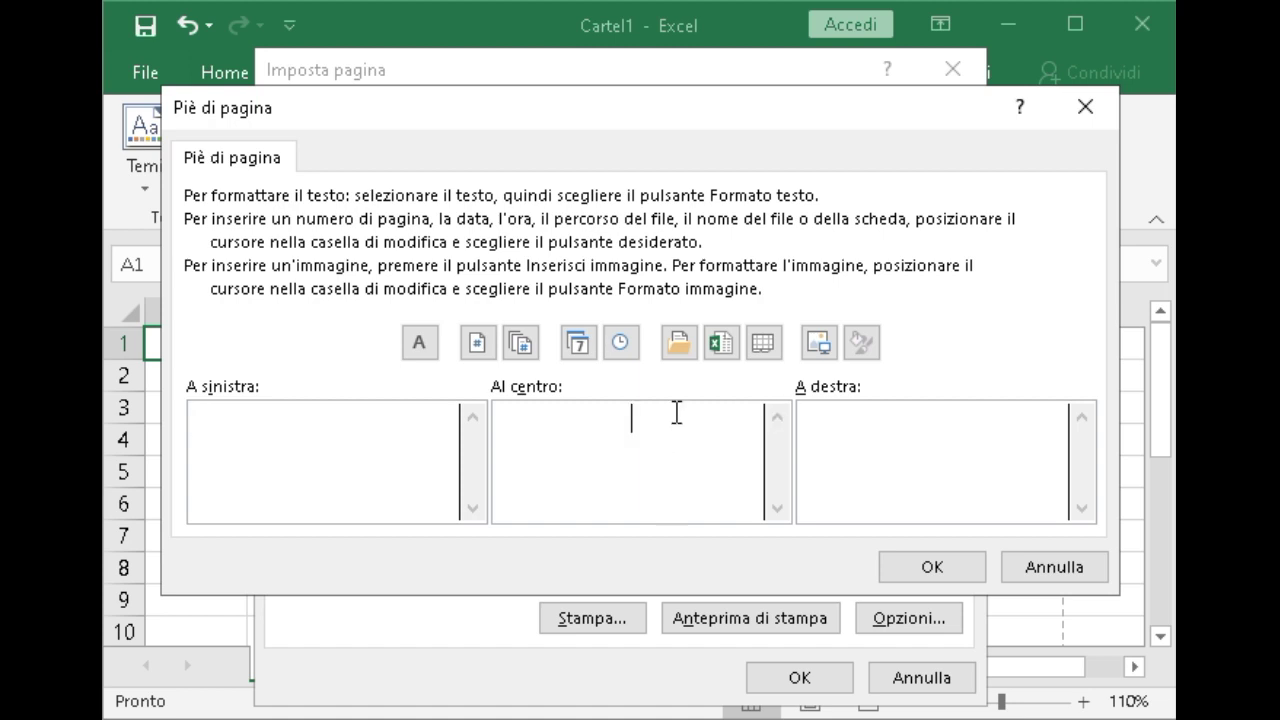
left_click(819, 431)
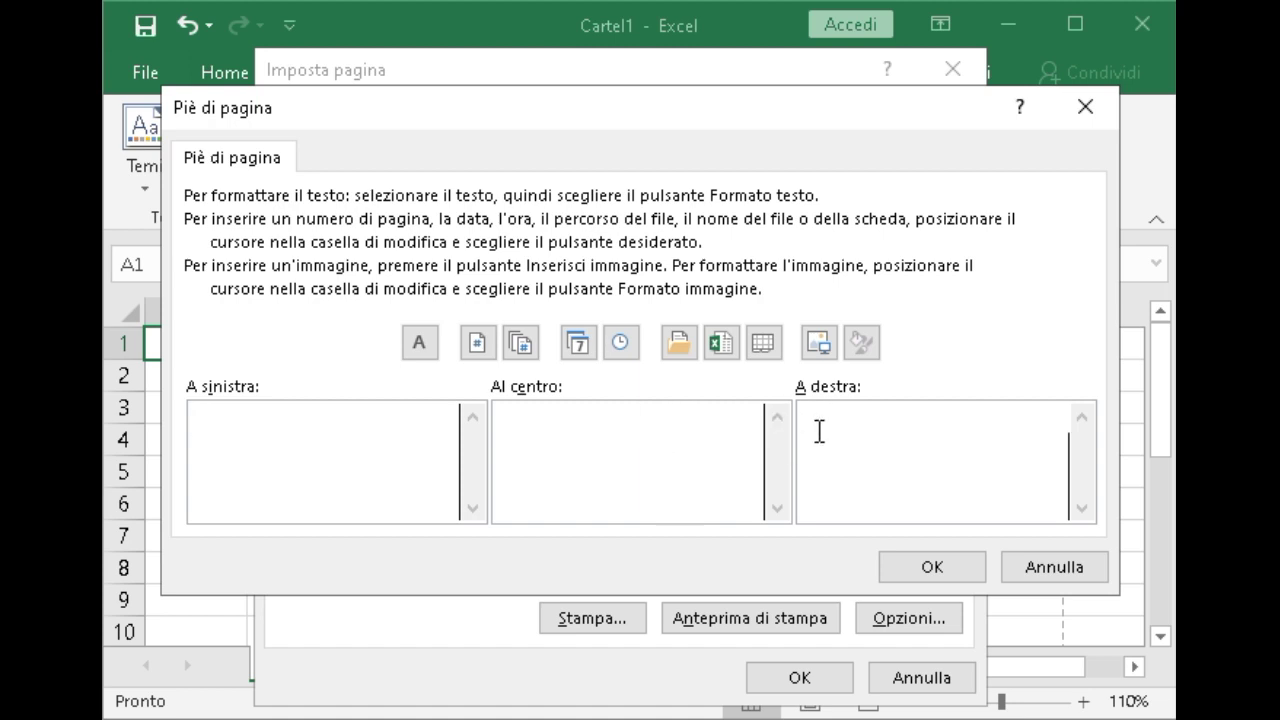
left_click(475, 345)
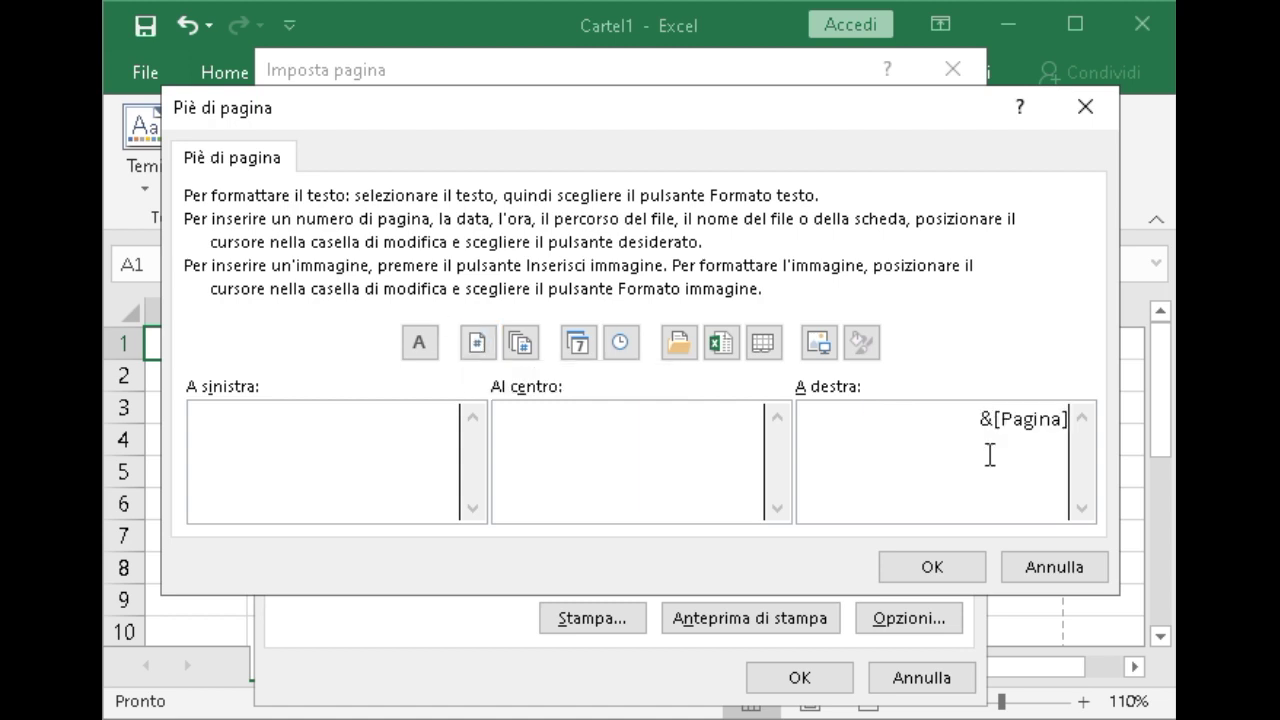
type(" di")
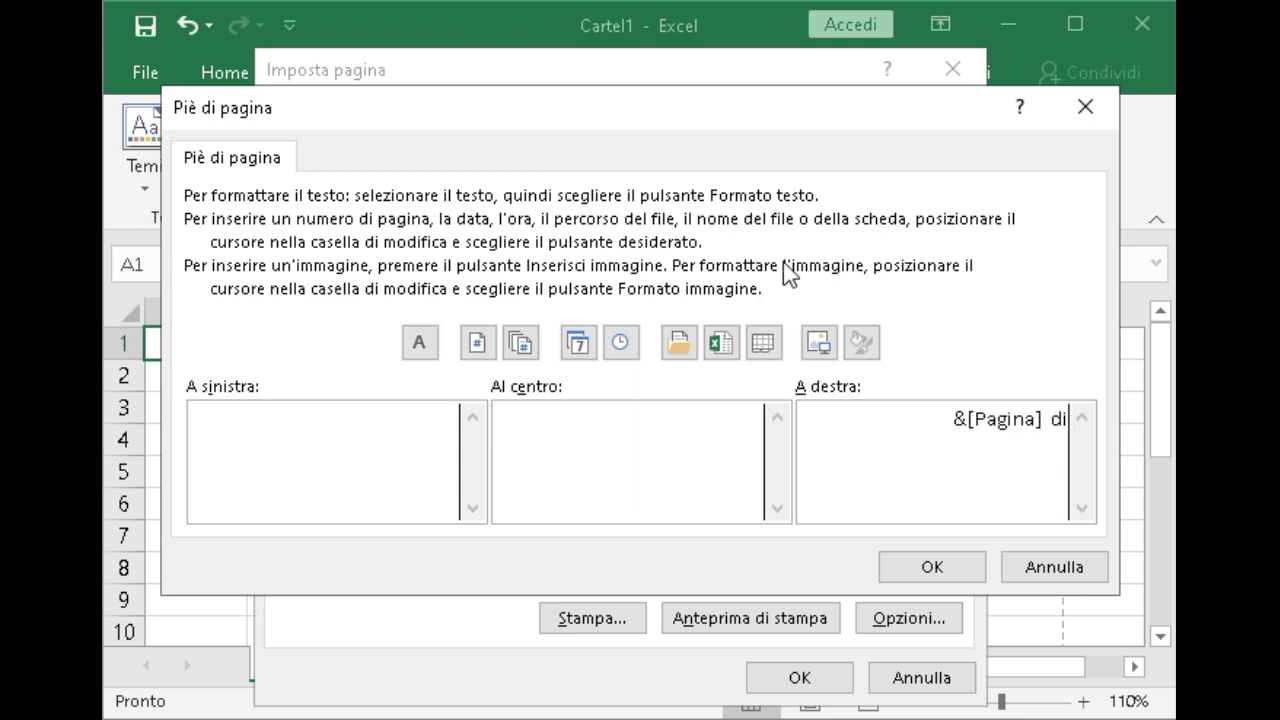
left_click(518, 345)
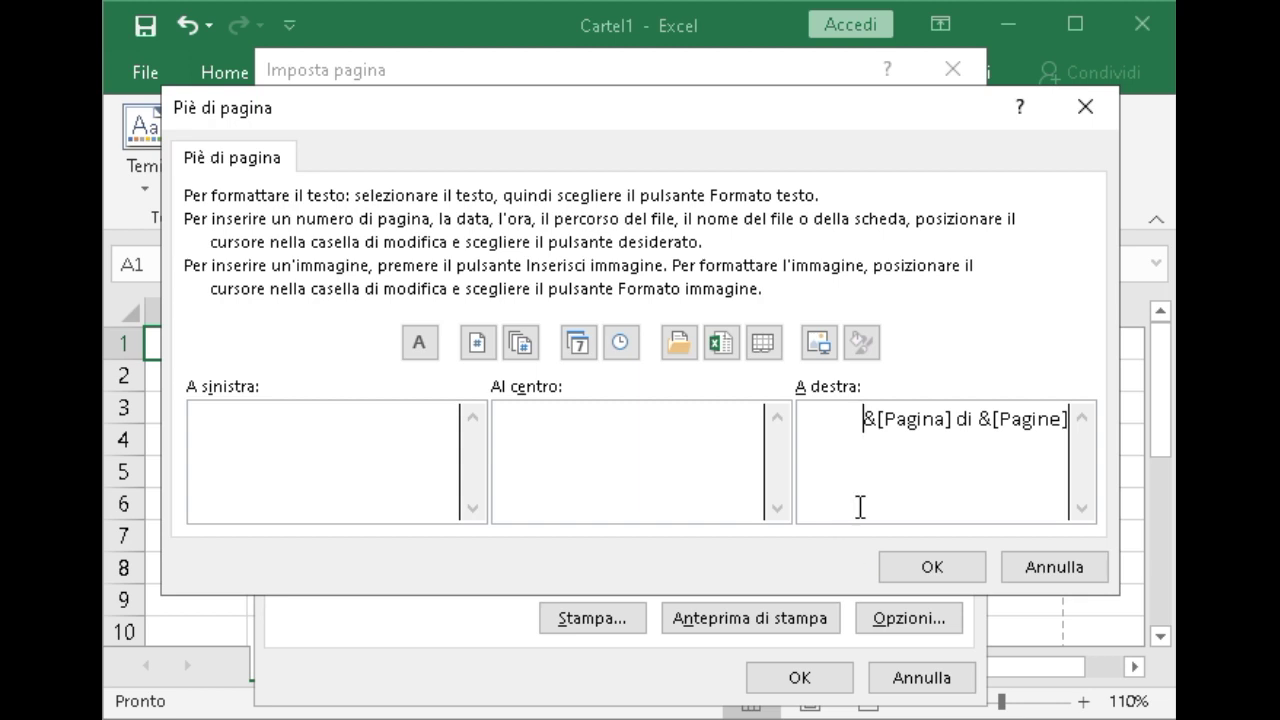
left_click(949, 566)
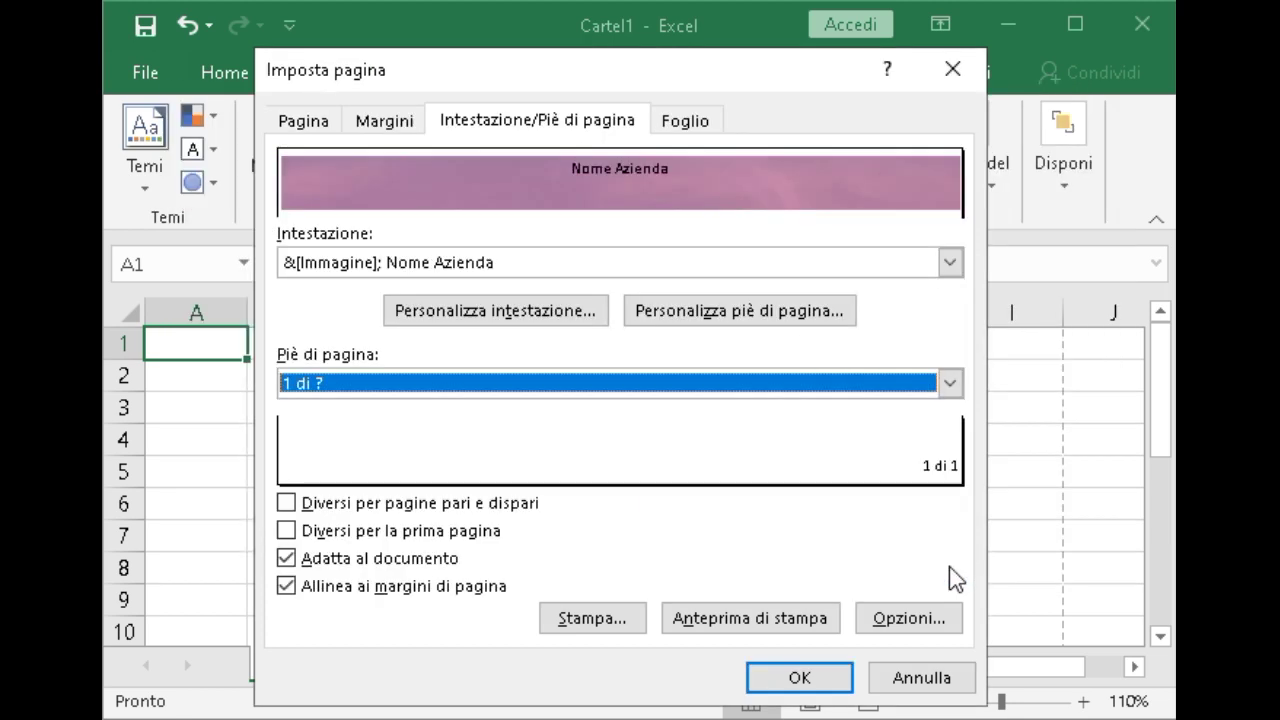
left_click(783, 682)
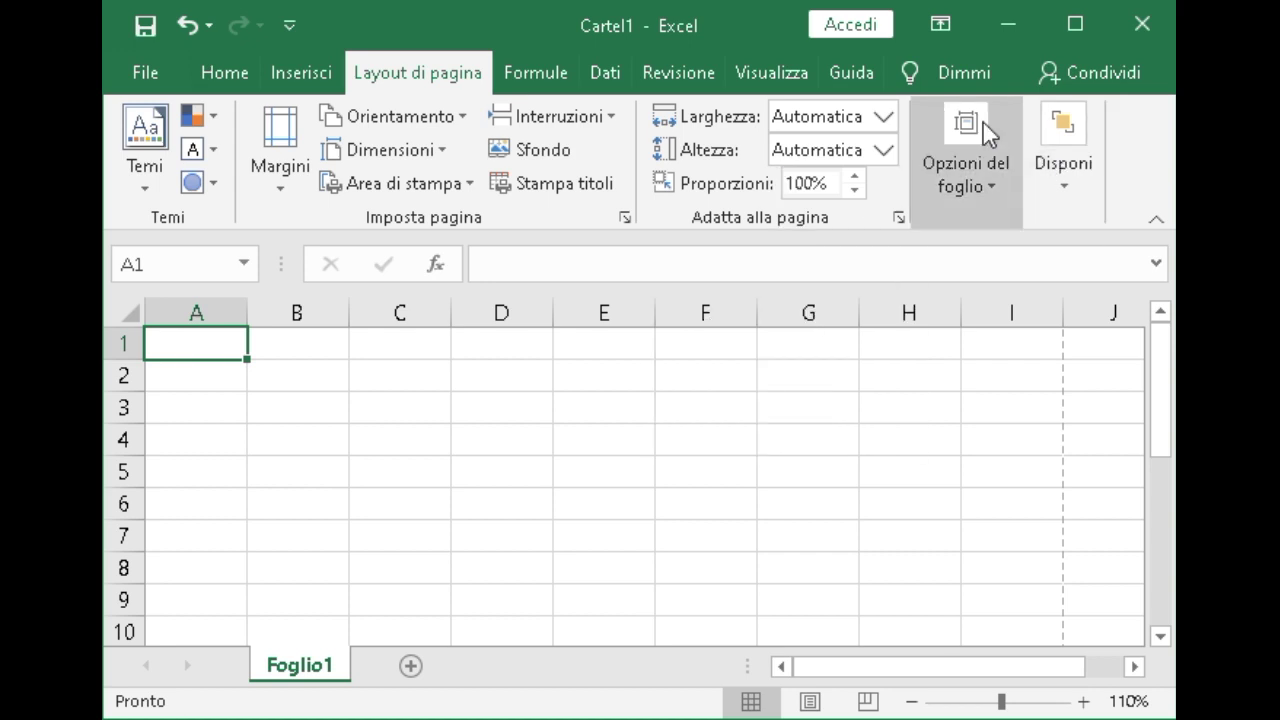
- Turn on printing of the sheet's row and column headings
left_click(983, 170)
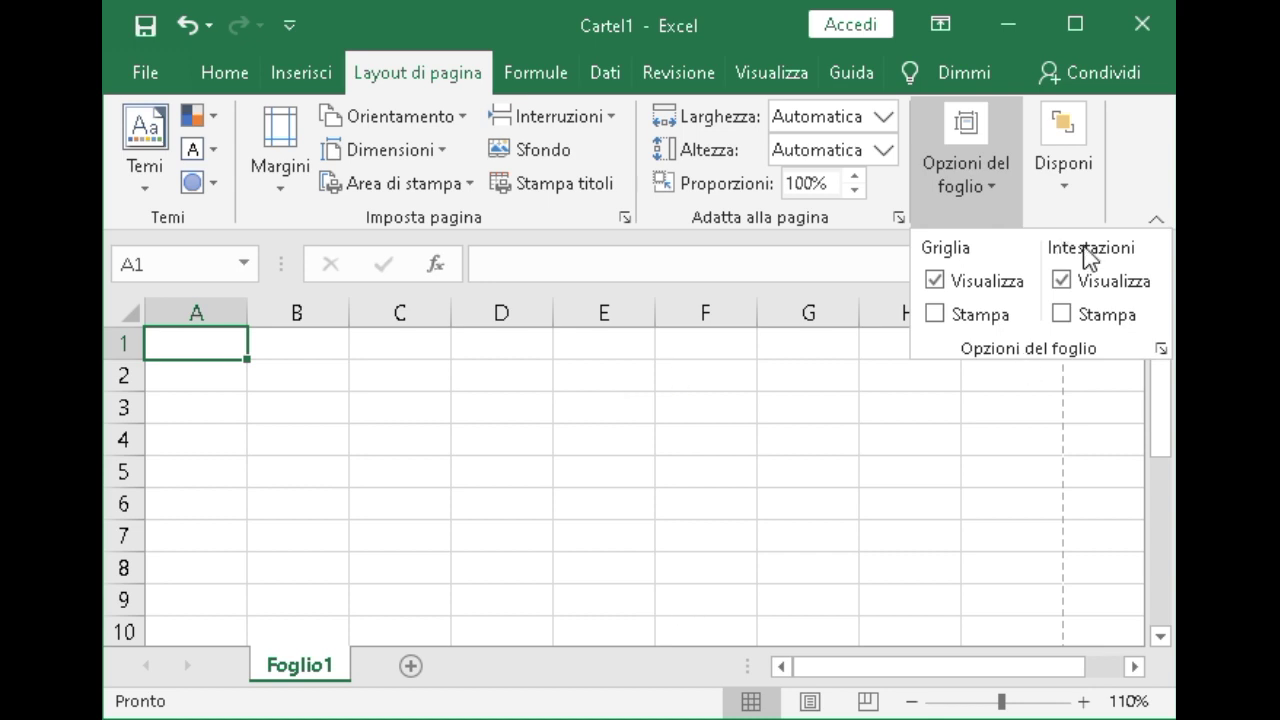
left_click(1061, 314)
left_click(208, 345)
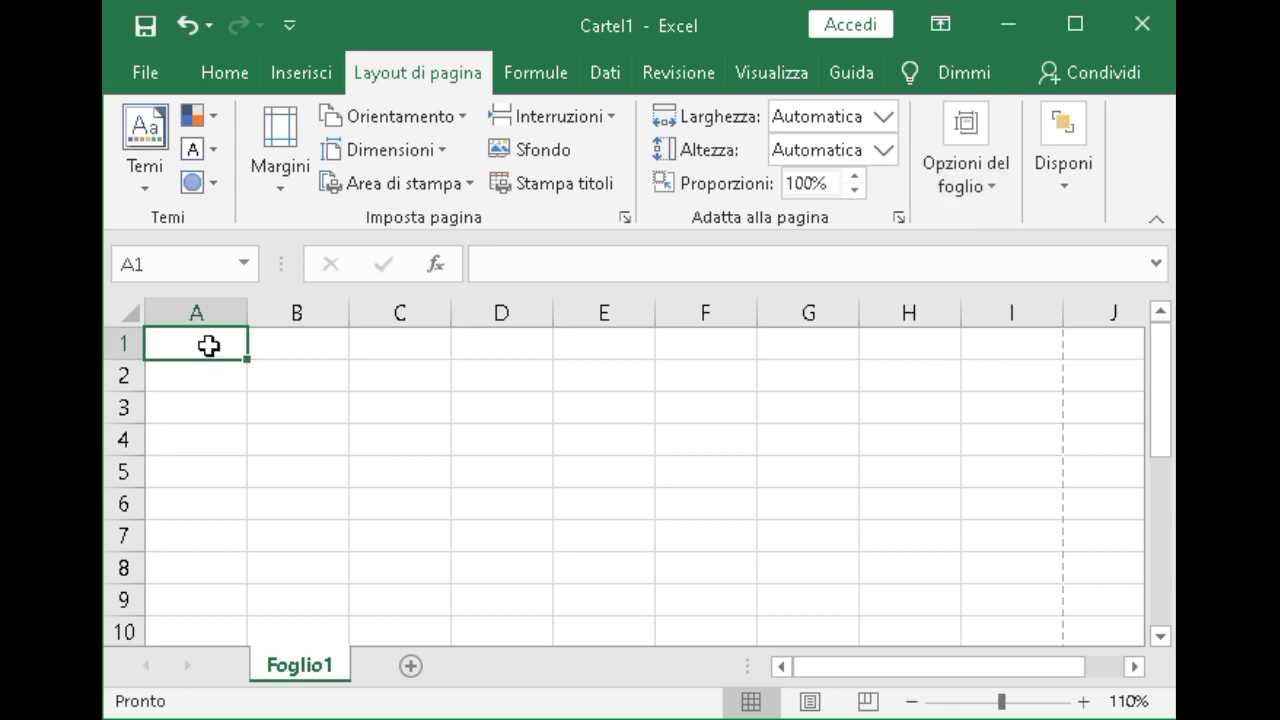